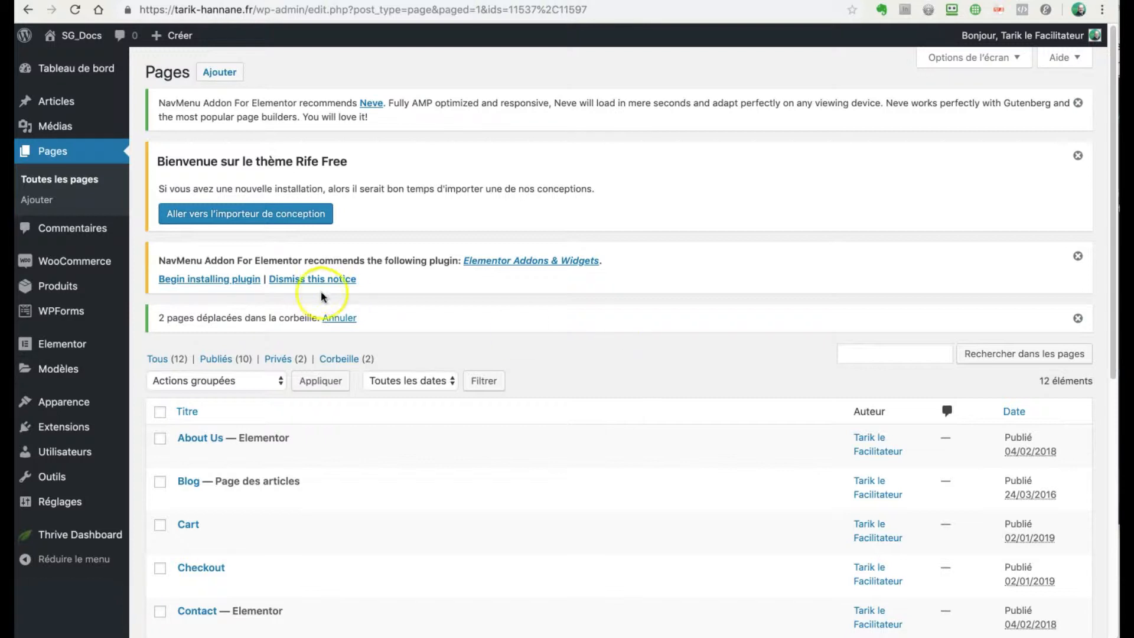
Publish a new page titled "Test pour voir" with the body text "xcbxcvbxcc . xc xh xg" and view it on the site
left_click(44, 201)
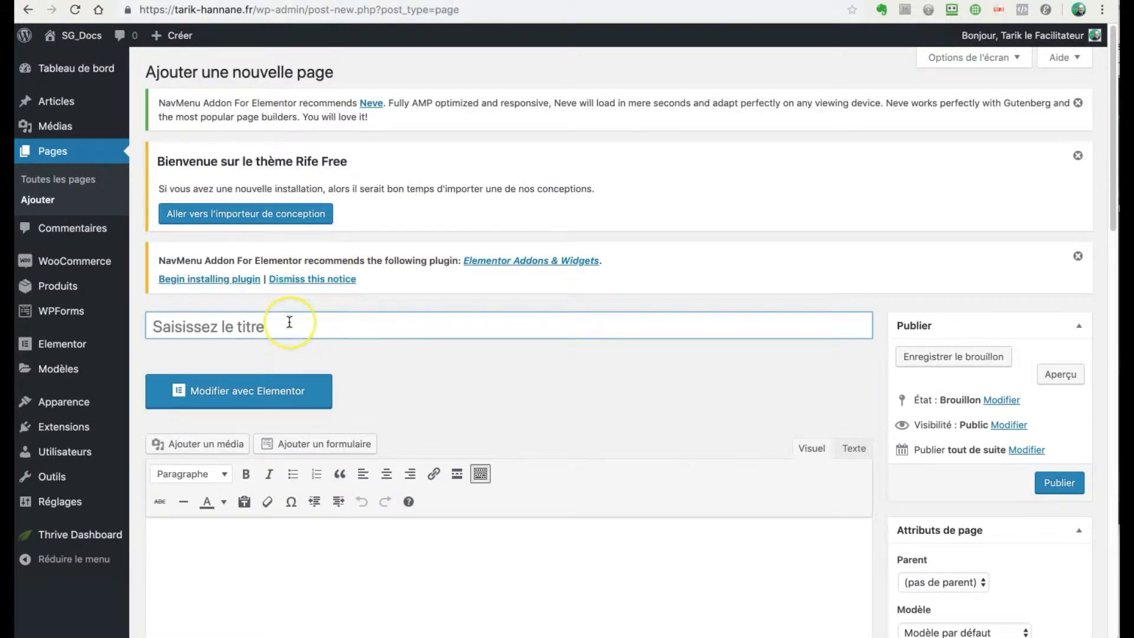
type("Test pour voir")
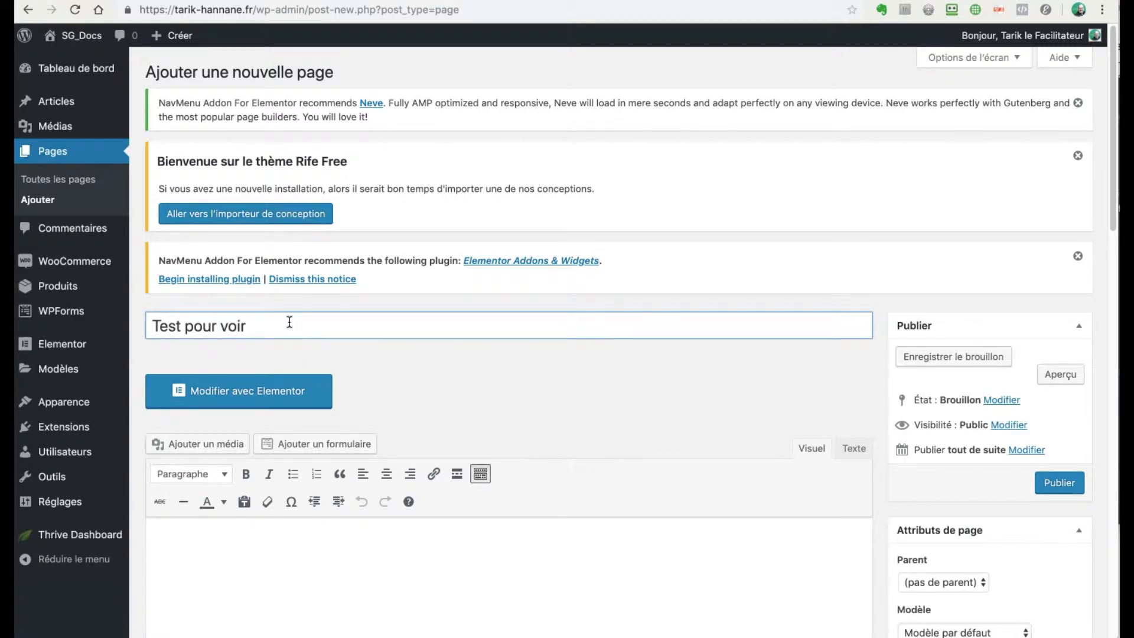
left_click(376, 552)
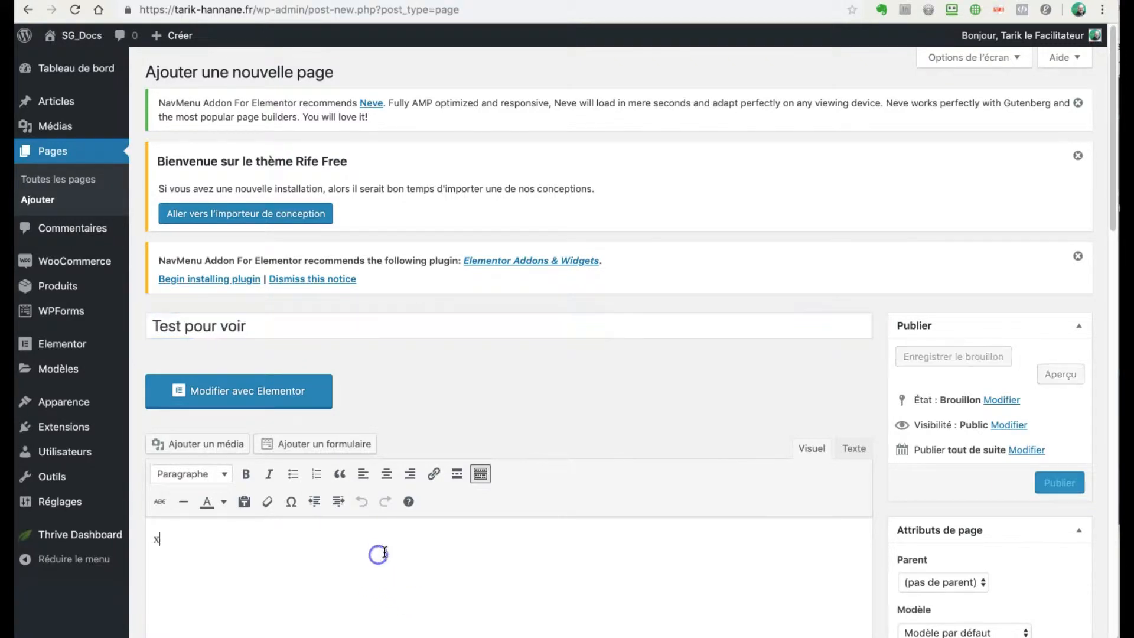
type("xcbxcvbxcc . x")
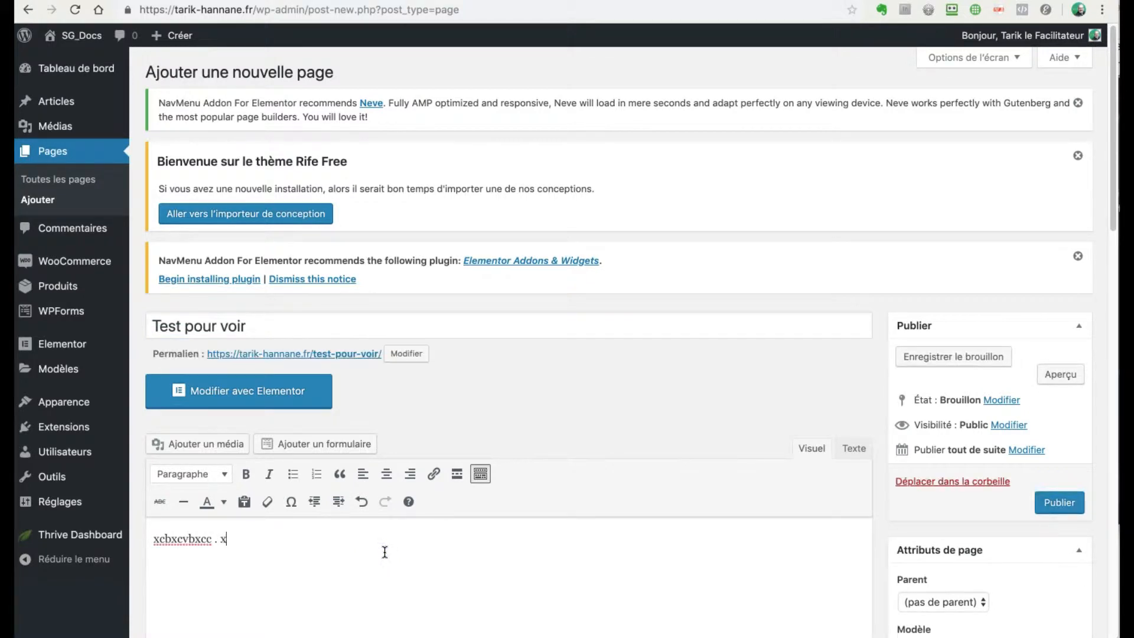
type("c xh xg")
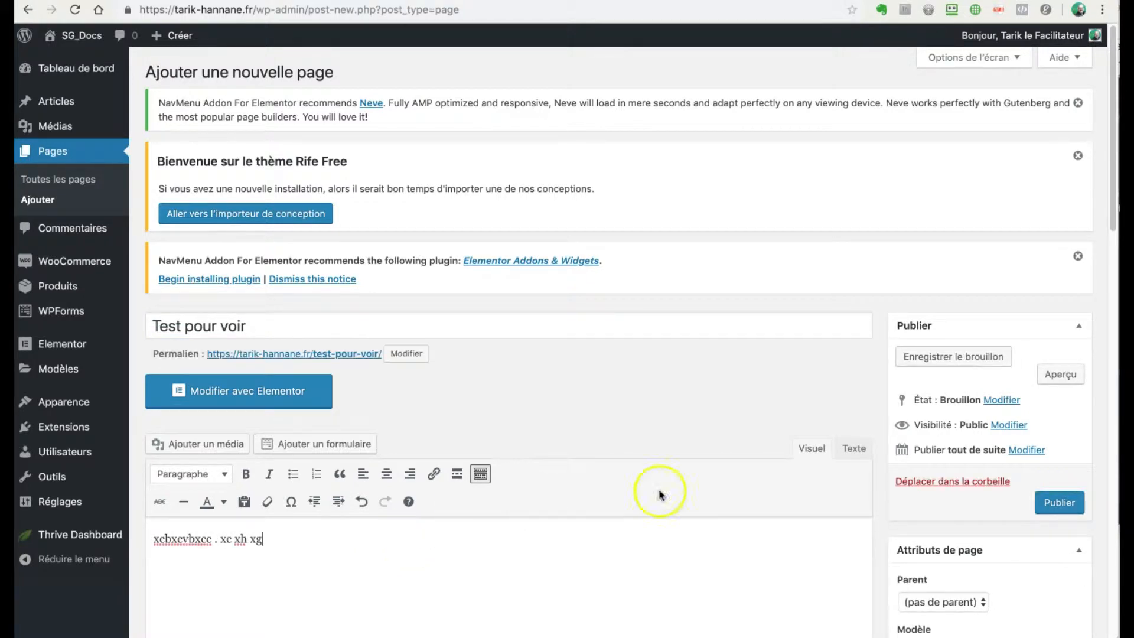
left_click(1059, 503)
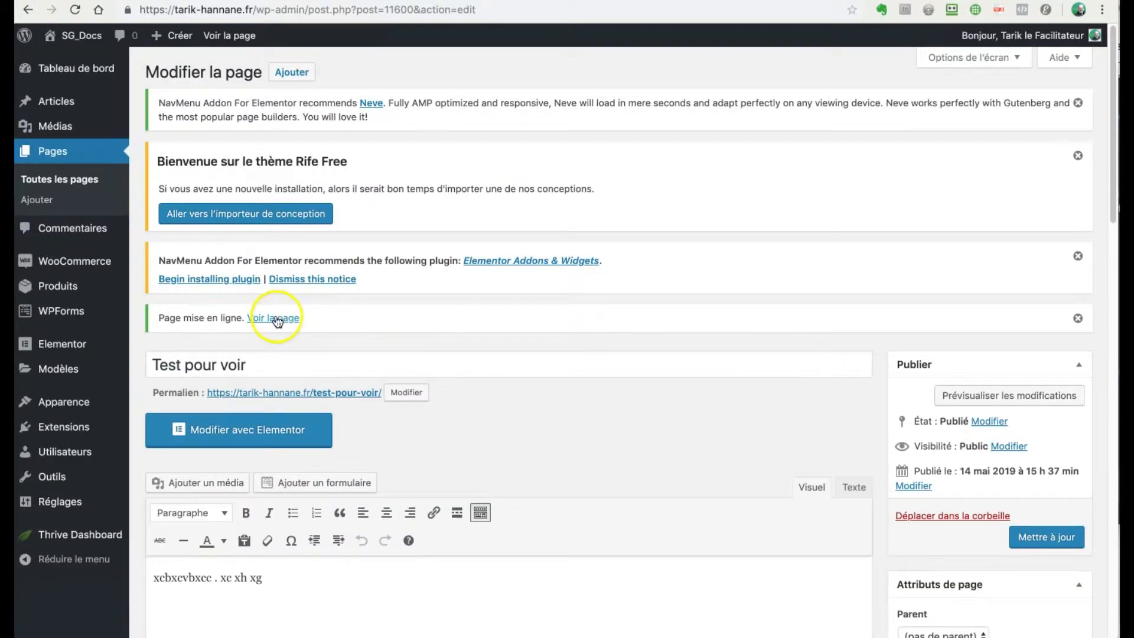
left_click(275, 319)
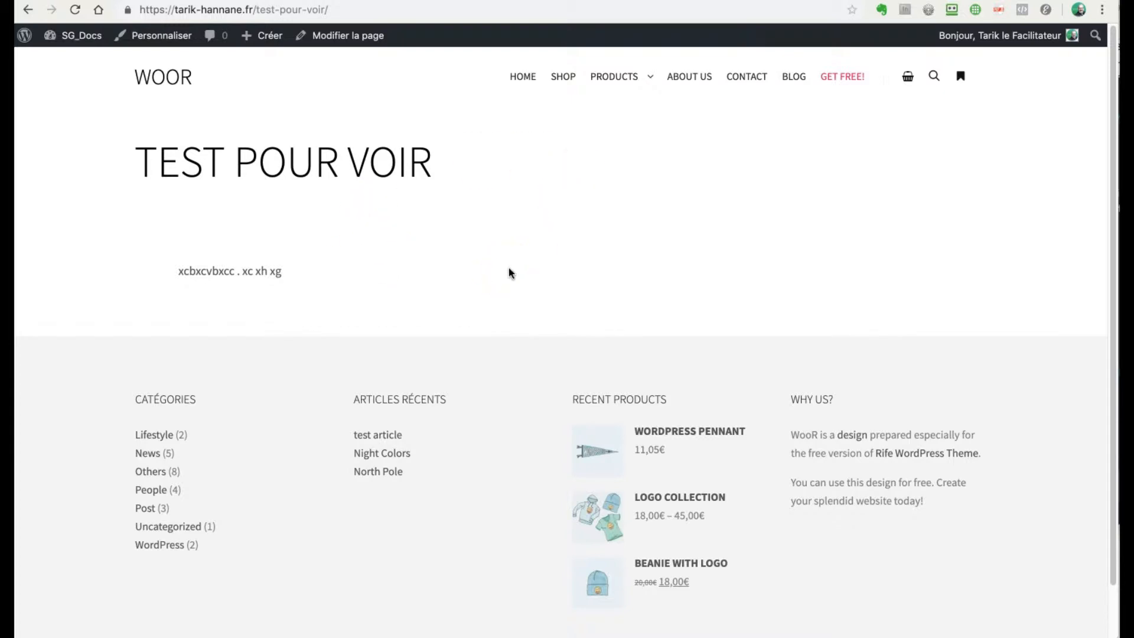
Edit the page to use the "Elementor canevas" template, update it and view the result on the site
left_click(345, 37)
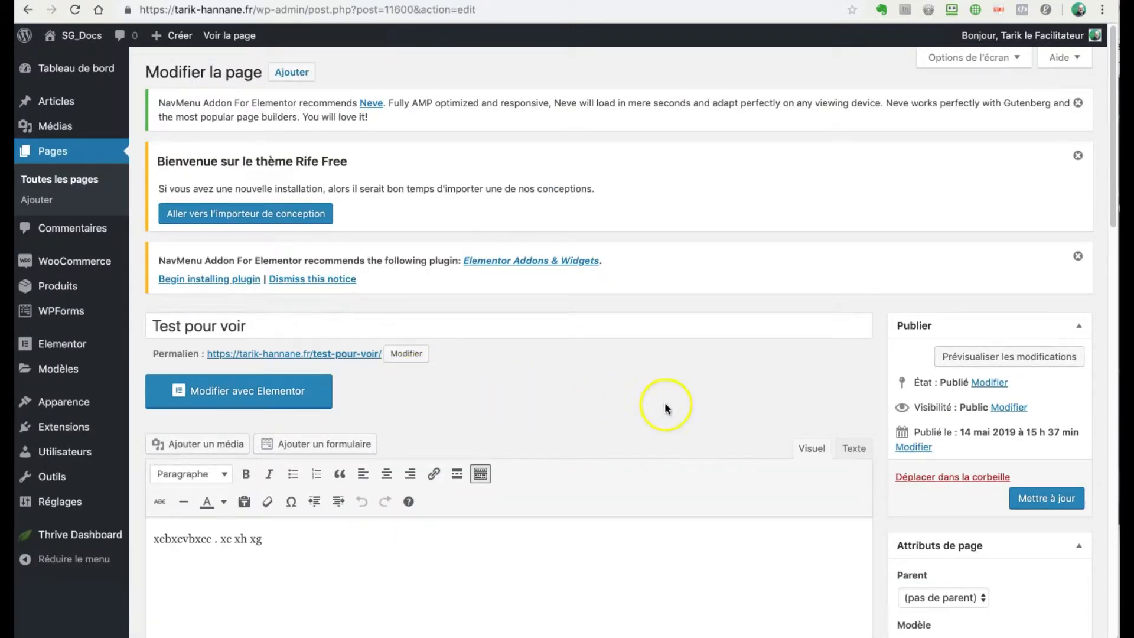
scroll(747, 408, "down", 3)
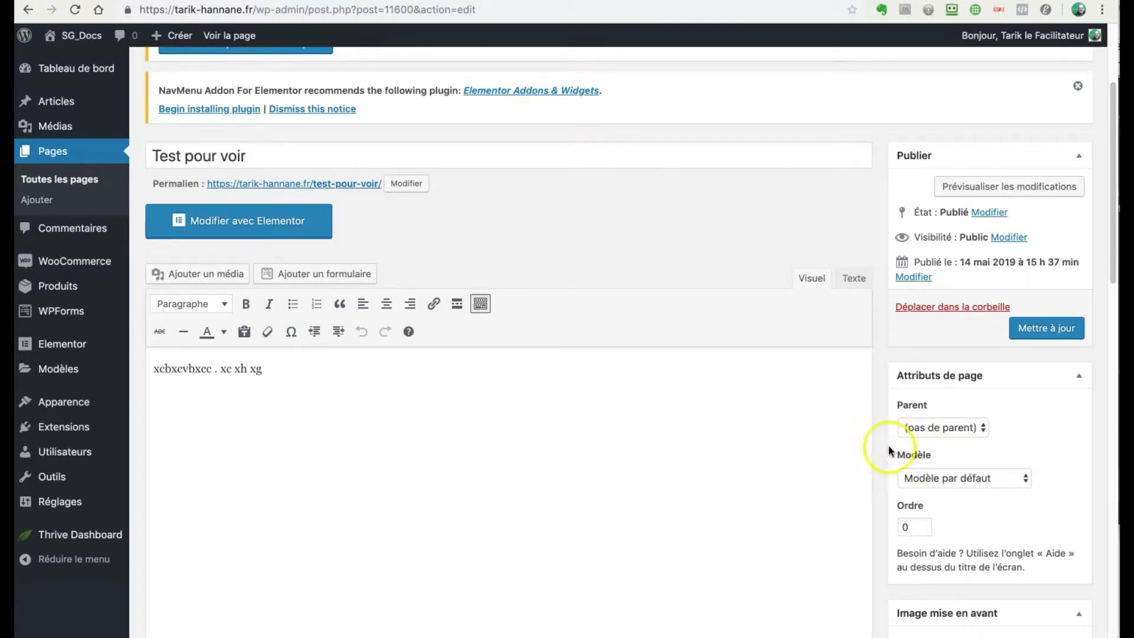
left_click(957, 478)
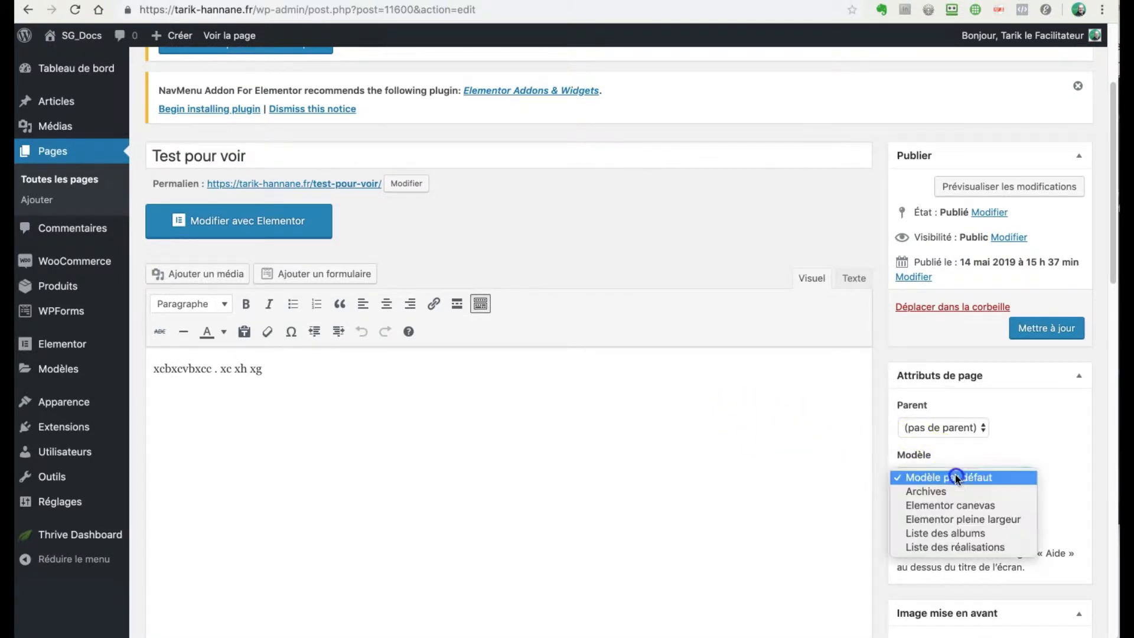
left_click(931, 507)
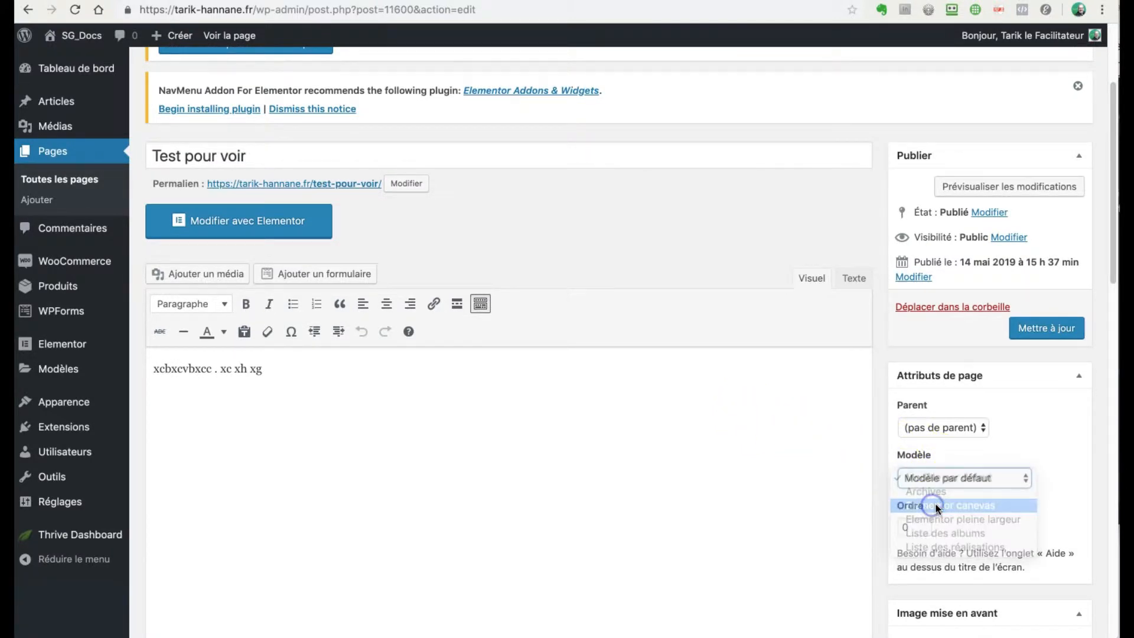
left_click(1037, 328)
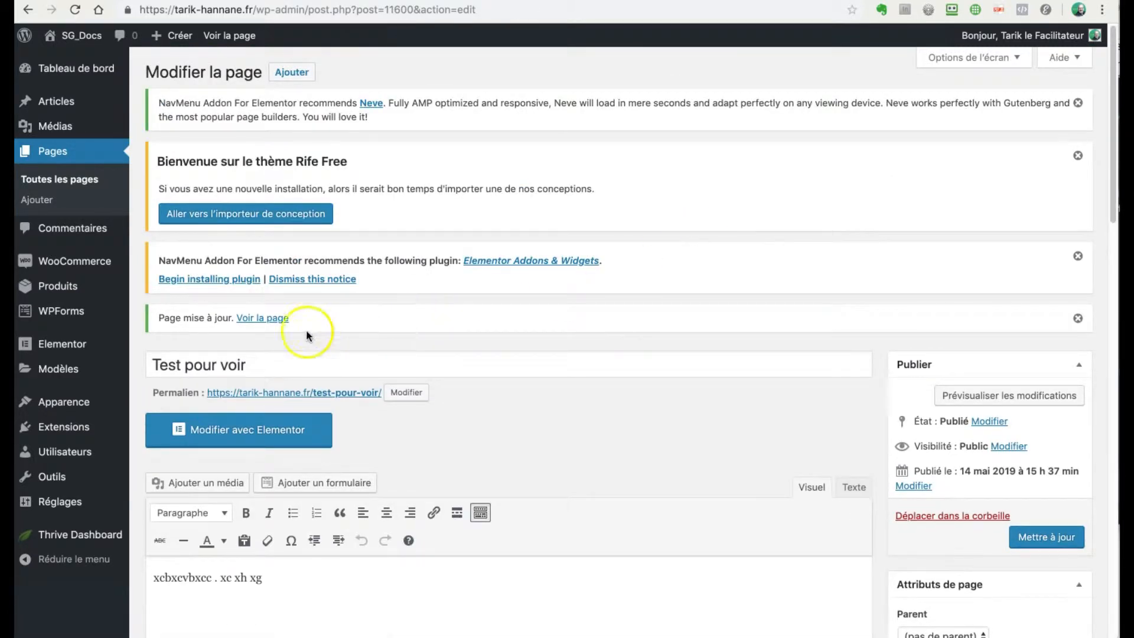
left_click(267, 318)
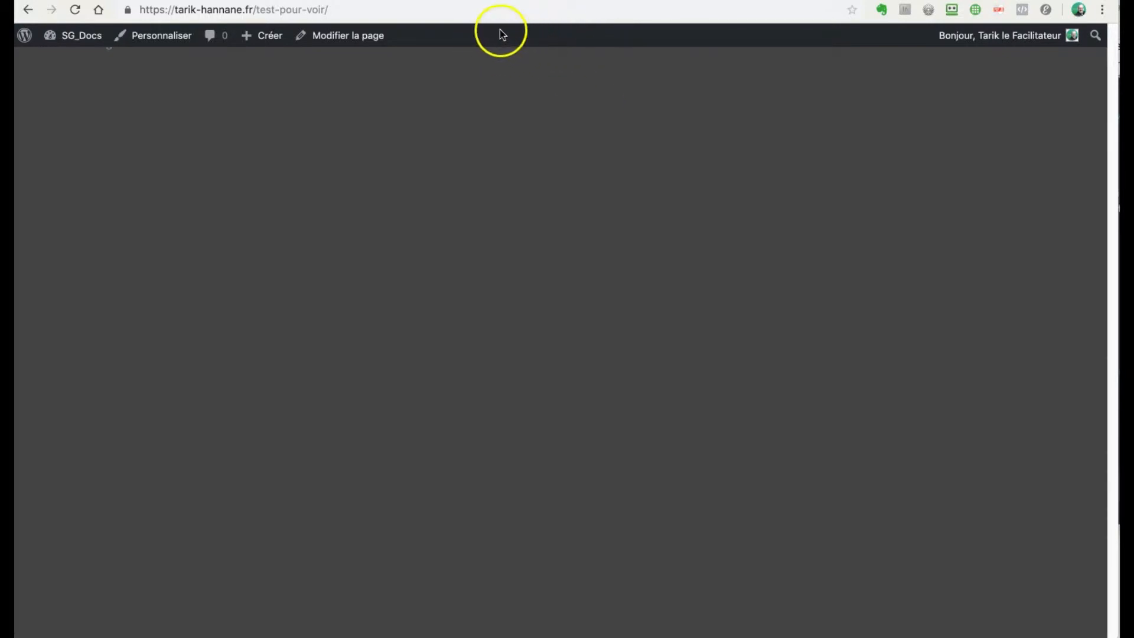
Open the "Test pour voir" page for editing in Elementor and bring up the template library
left_click(353, 38)
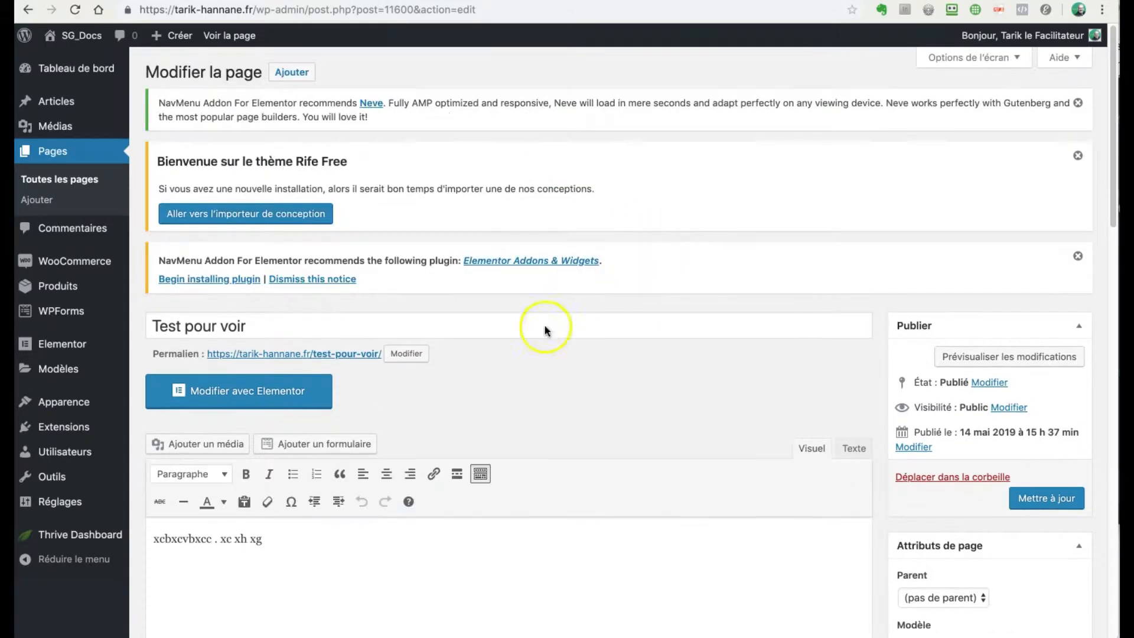
left_click(229, 392)
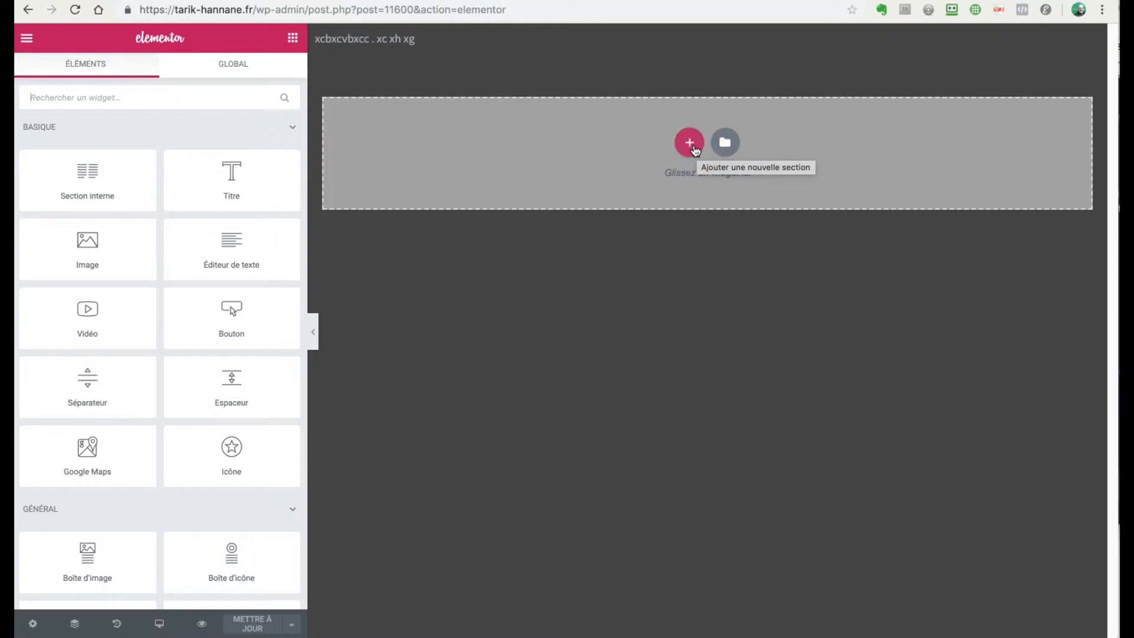
left_click(724, 142)
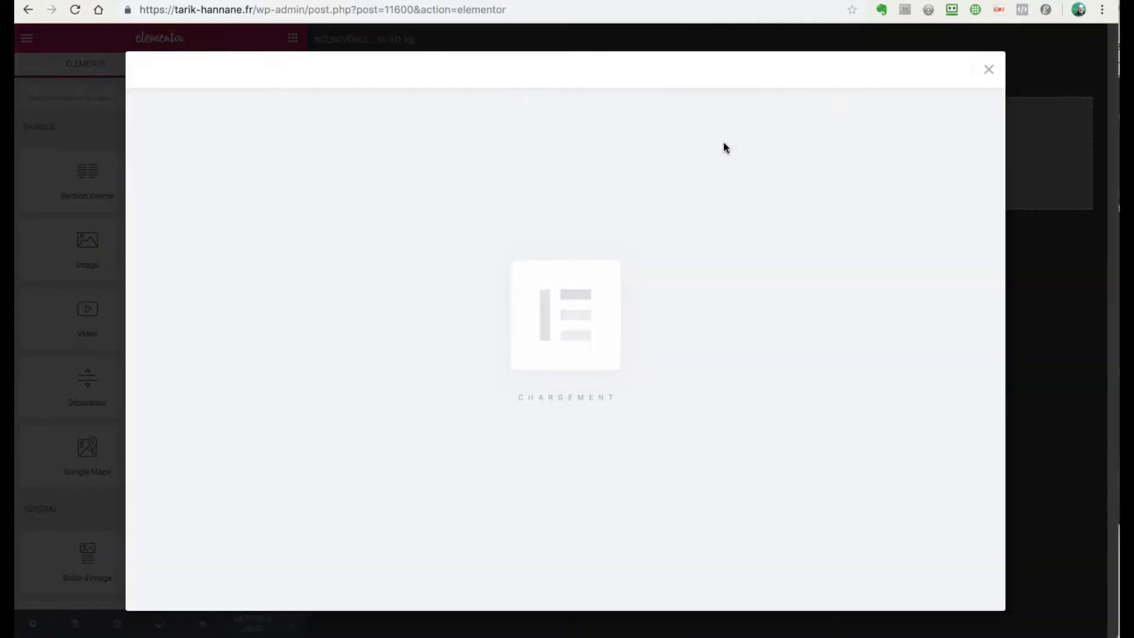
Browse the ready-made blocks and full-page templates available in the library
left_click(578, 122)
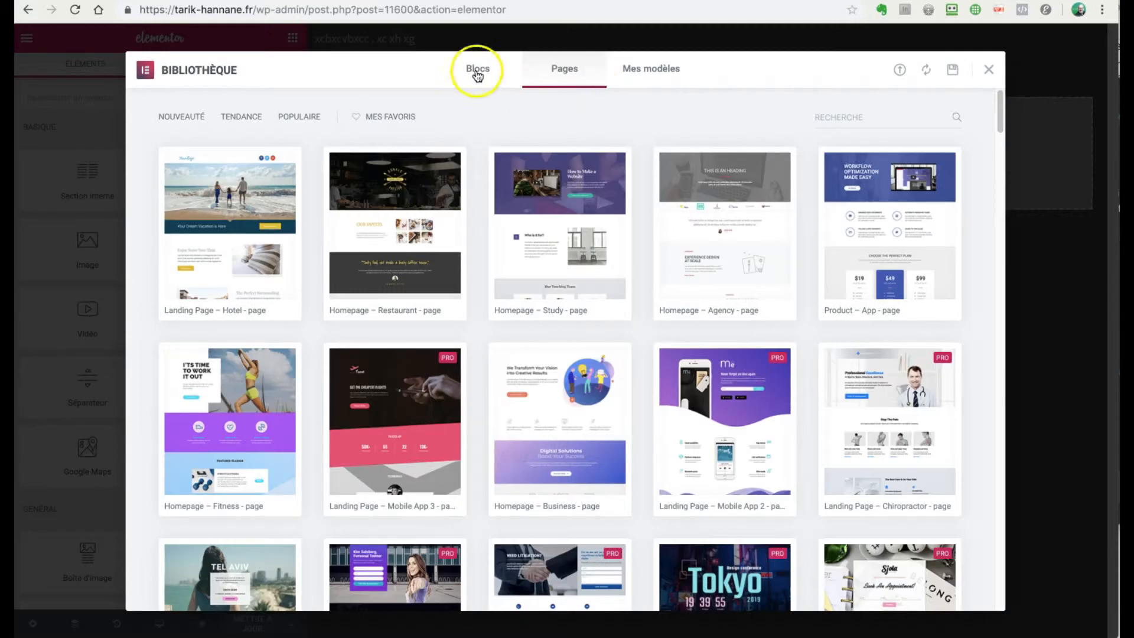
left_click(478, 74)
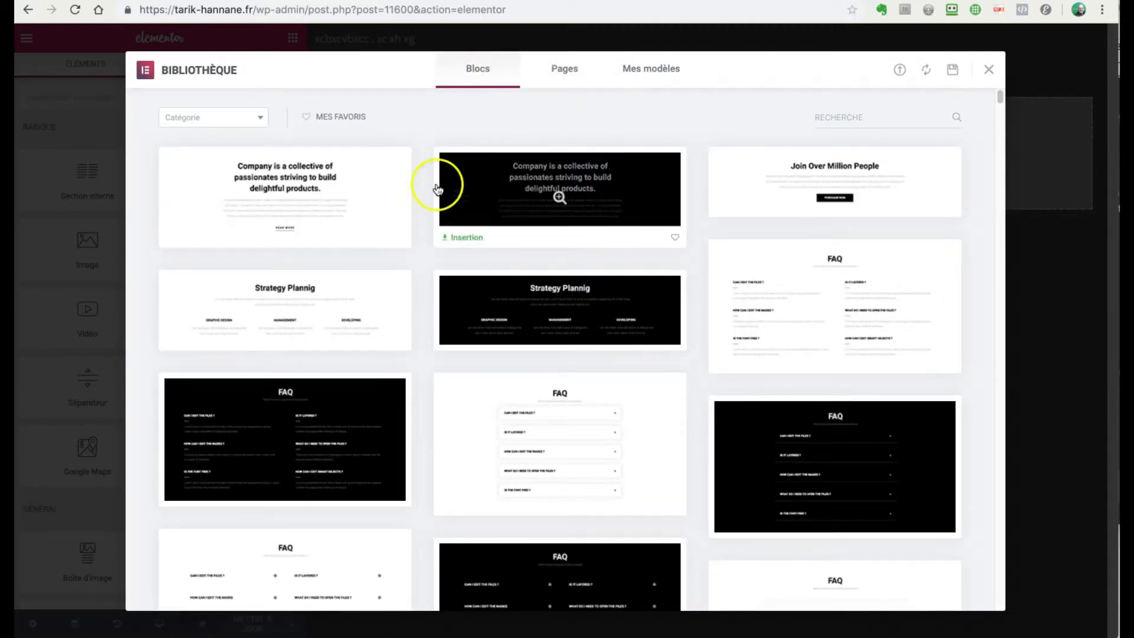
scroll(679, 449, "down", 15)
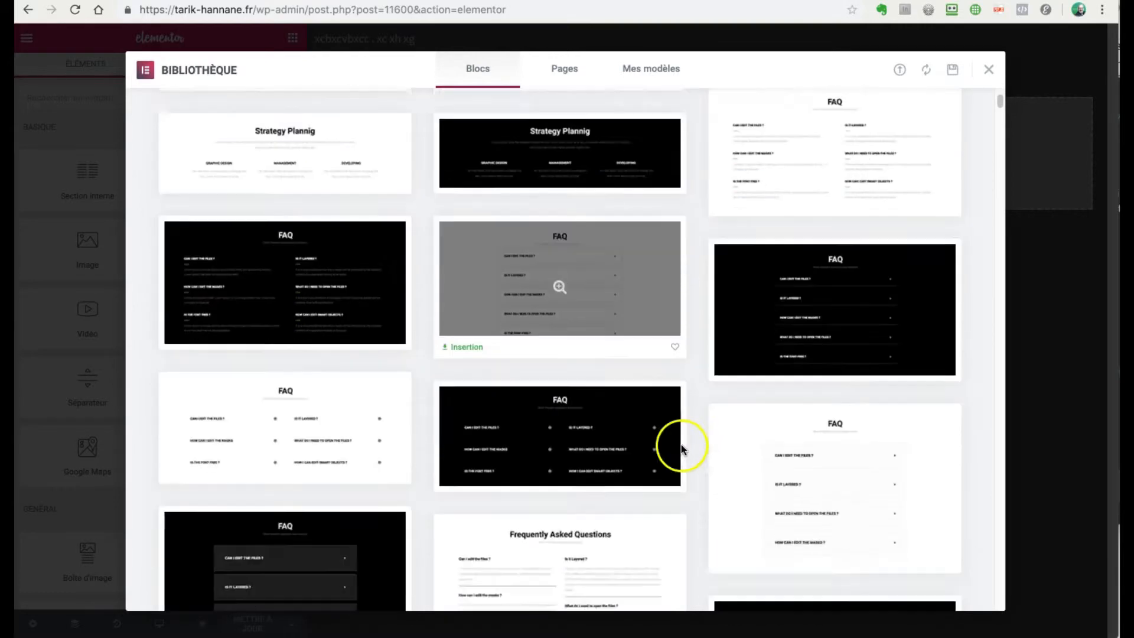
scroll(667, 440, "up", 5)
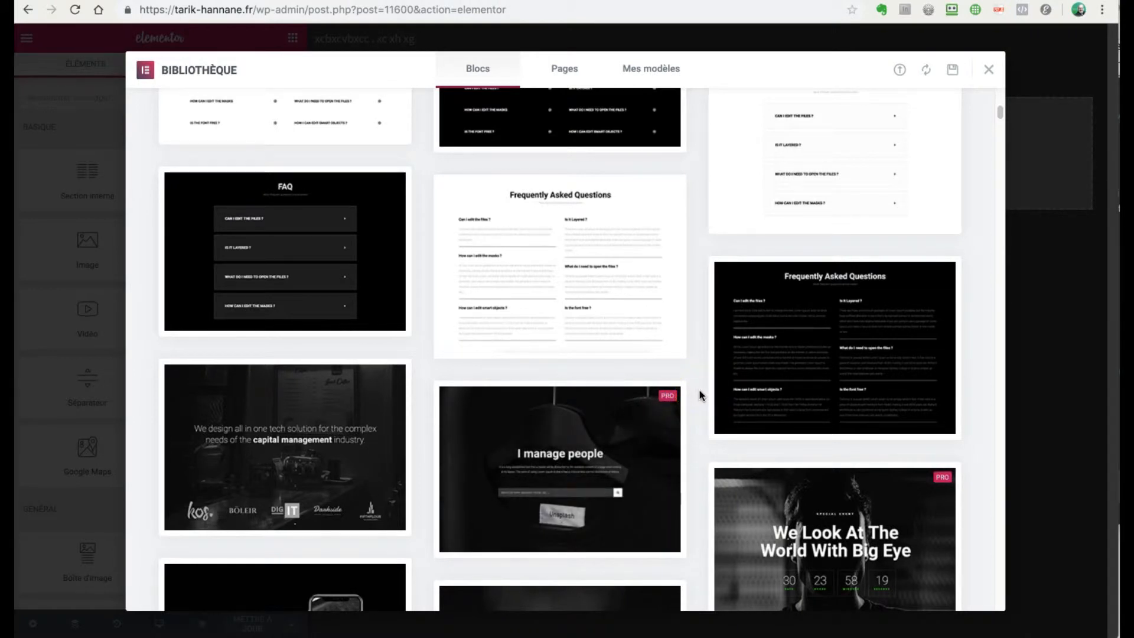
scroll(699, 387, "up", 10)
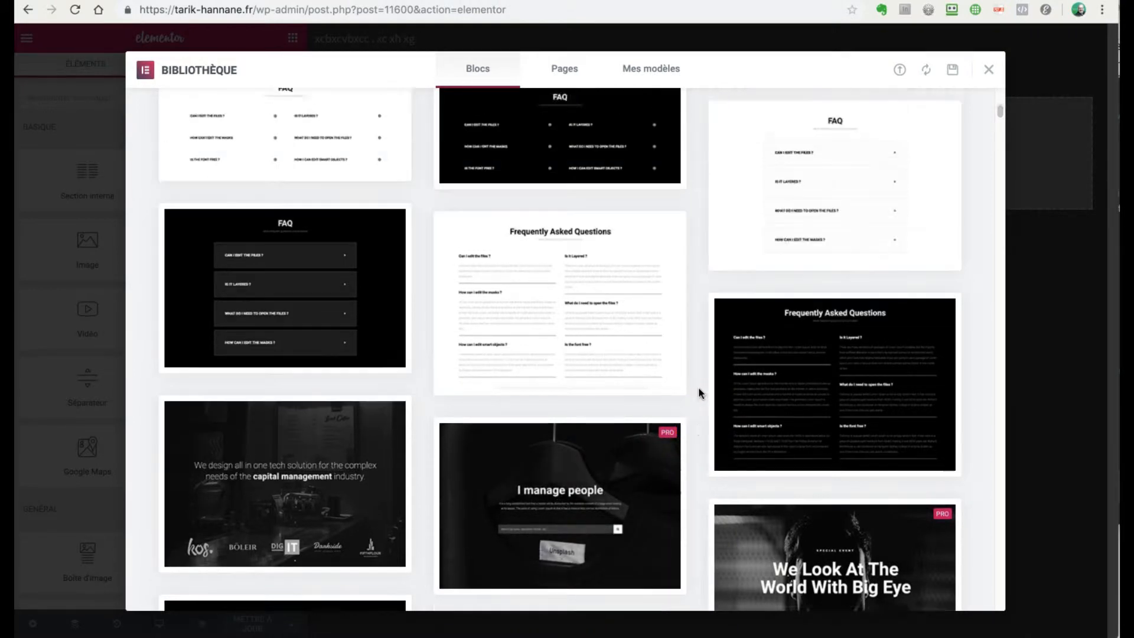
left_click(567, 71)
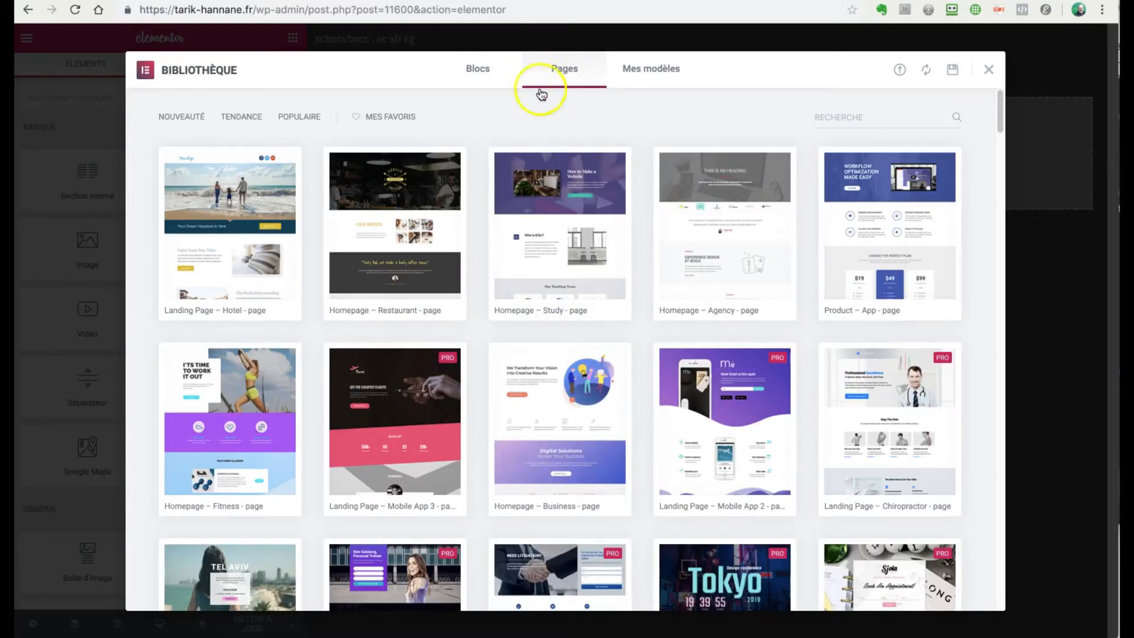
Insert the saved "header" section template into the page and import its document settings as well
left_click(653, 69)
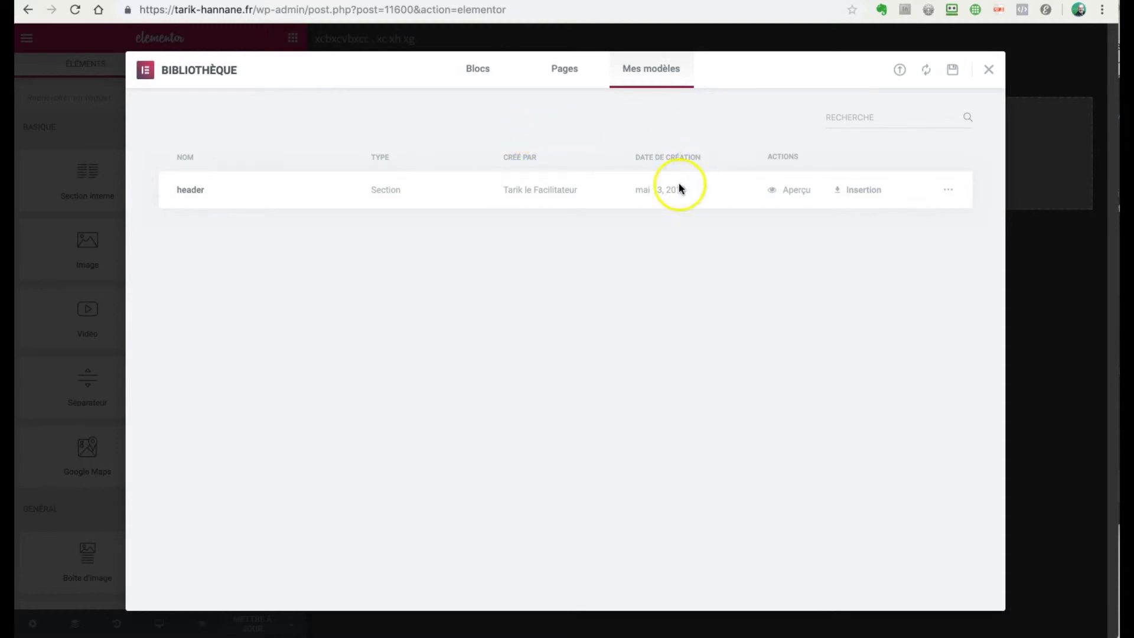
left_click(869, 195)
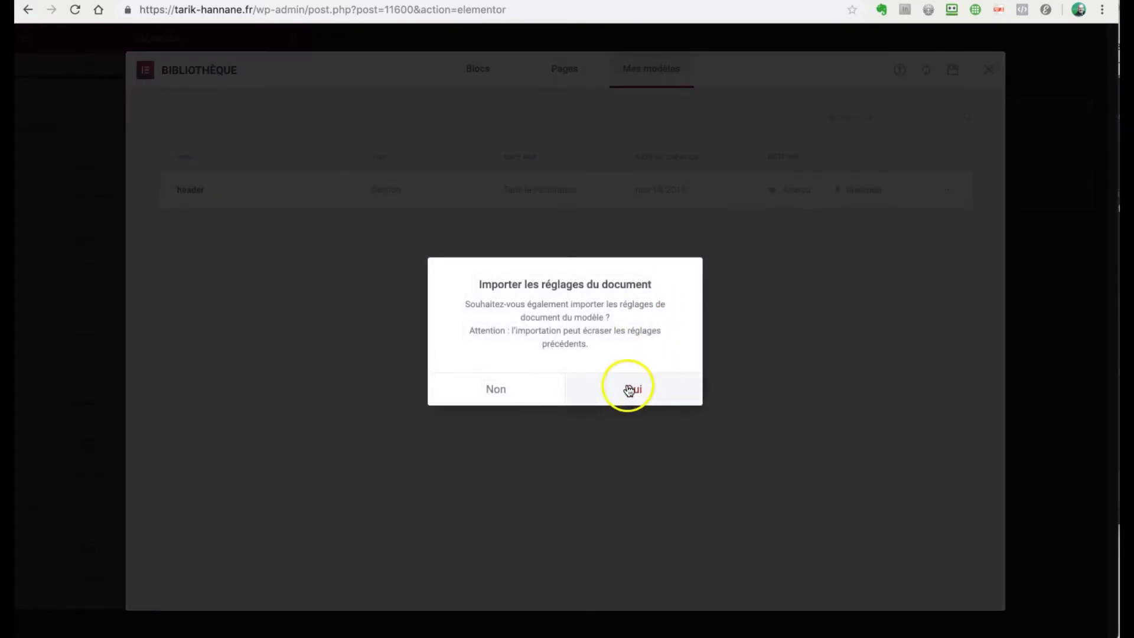
left_click(629, 389)
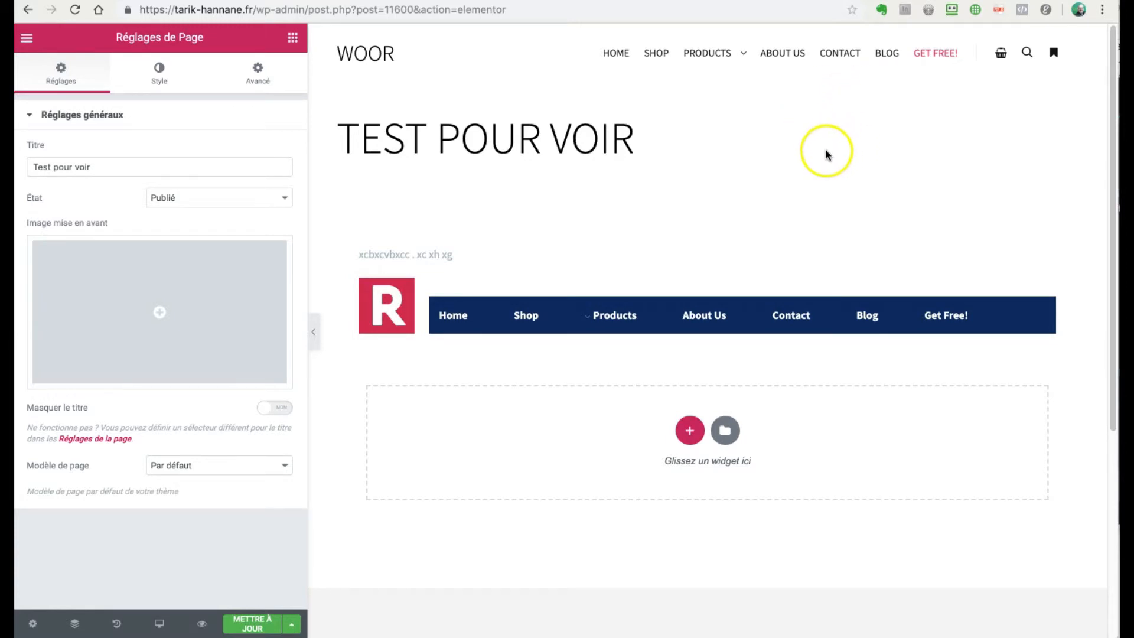
Check the page layout down to the footer and set its page template to "Elementor canevas"
scroll(829, 154, "down", 5)
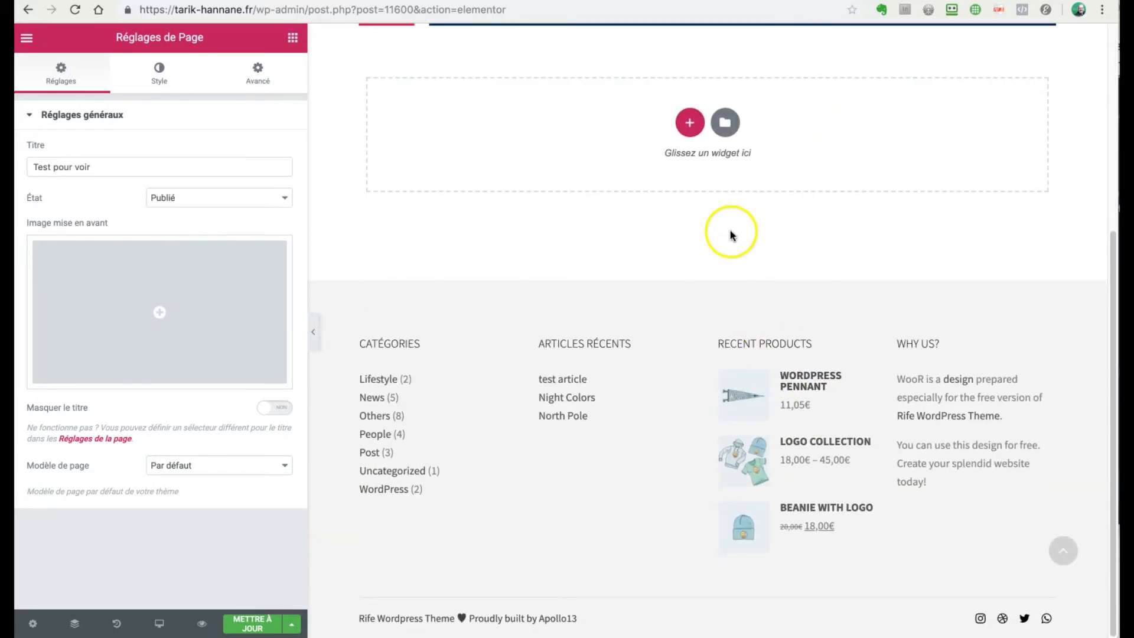
scroll(728, 235, "up", 5)
scroll(743, 136, "up", 1)
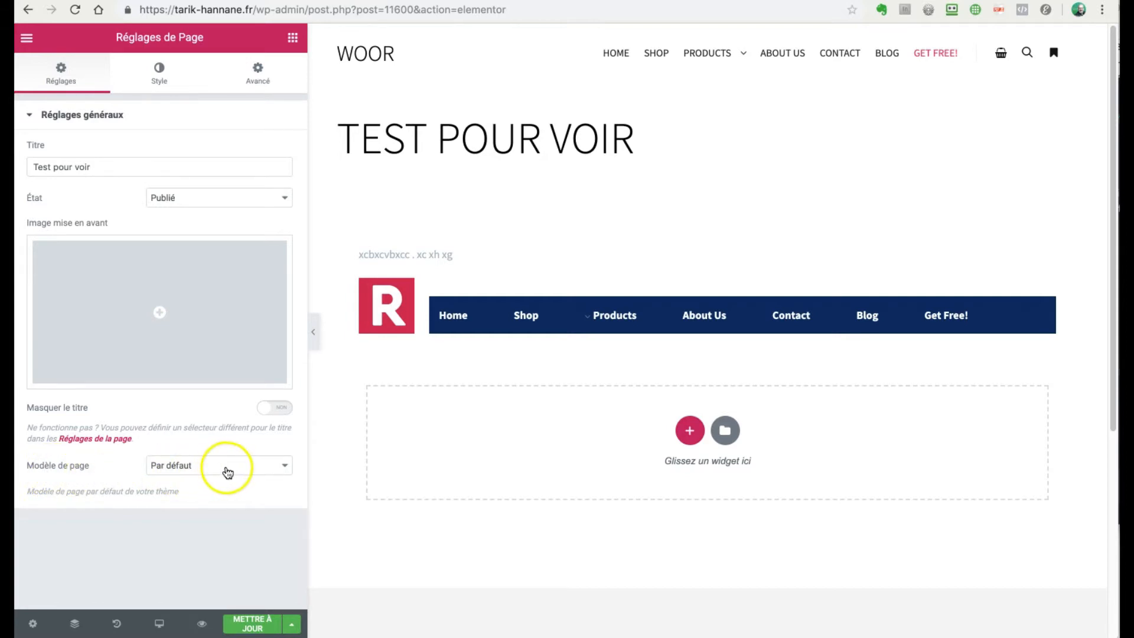
left_click(228, 472)
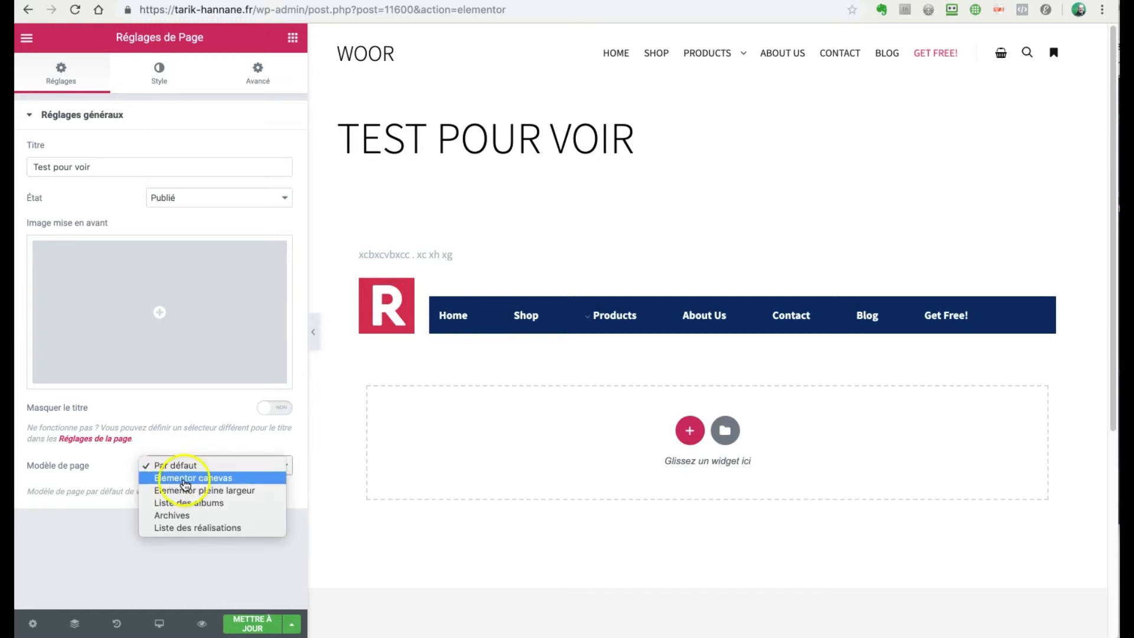
left_click(186, 481)
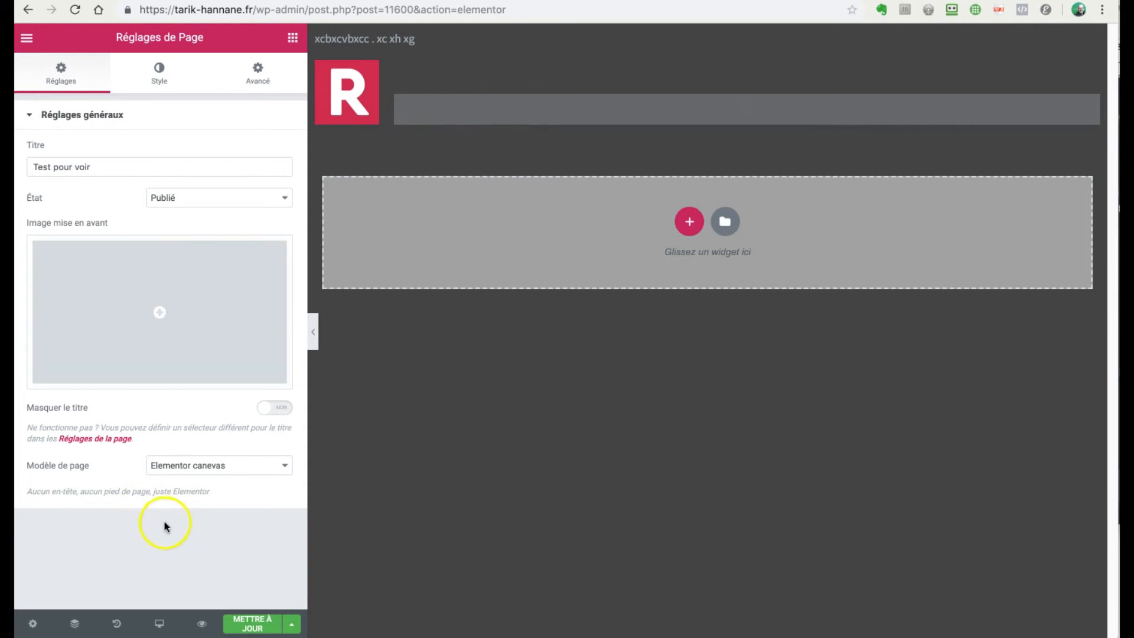
Add an empty one-column section below the header and return to the widget list
left_click(686, 224)
left_click(524, 251)
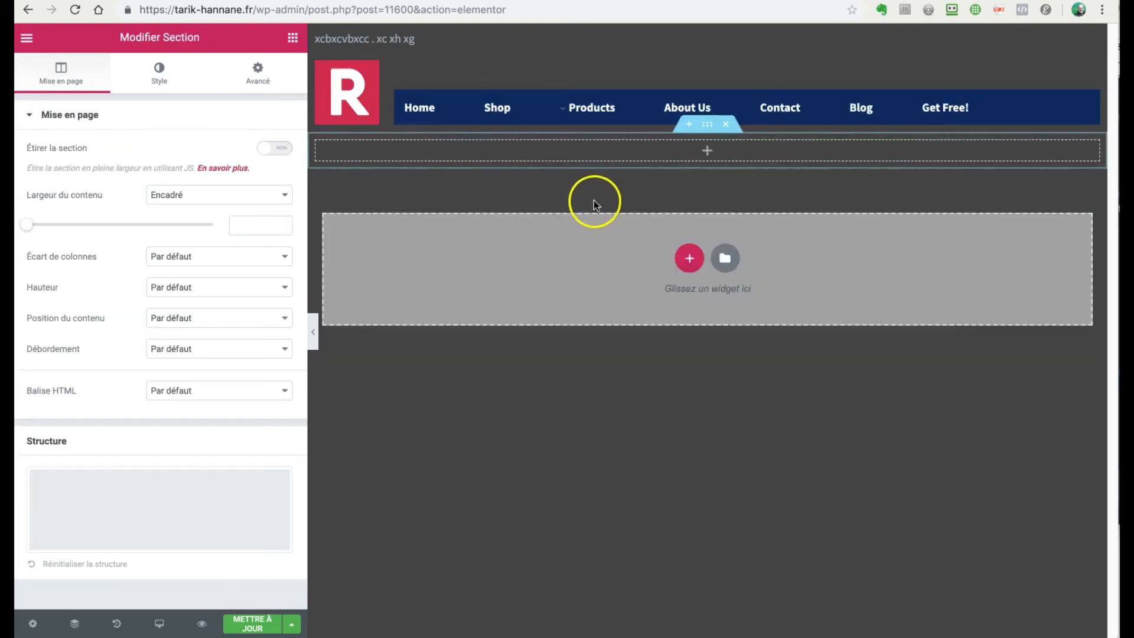
left_click(292, 38)
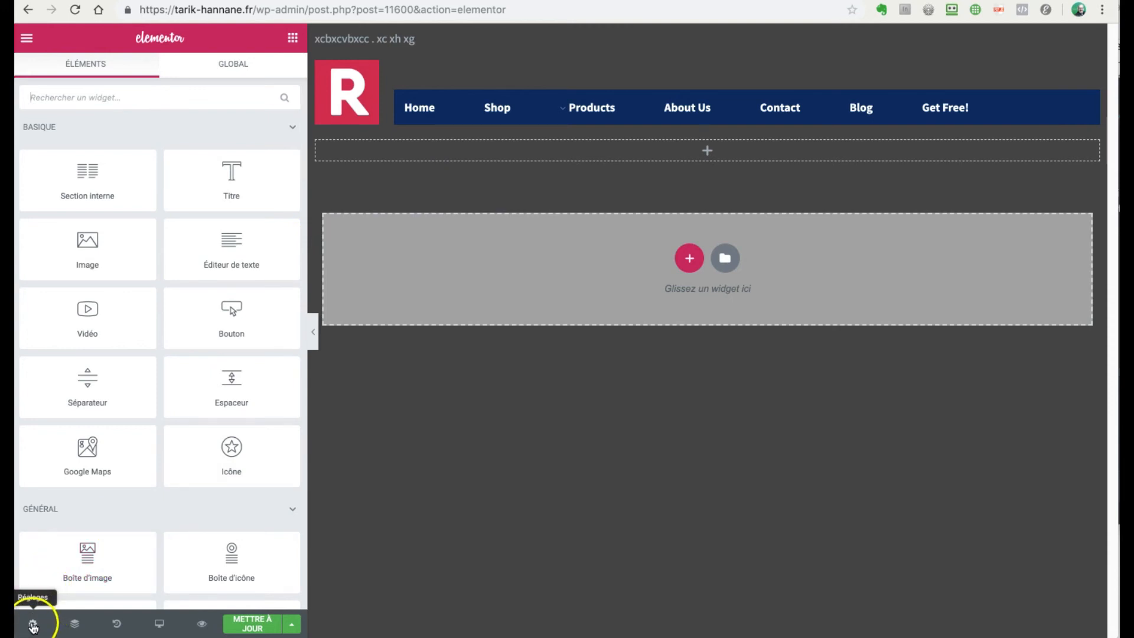
Open the page settings and check the selected page template
left_click(34, 625)
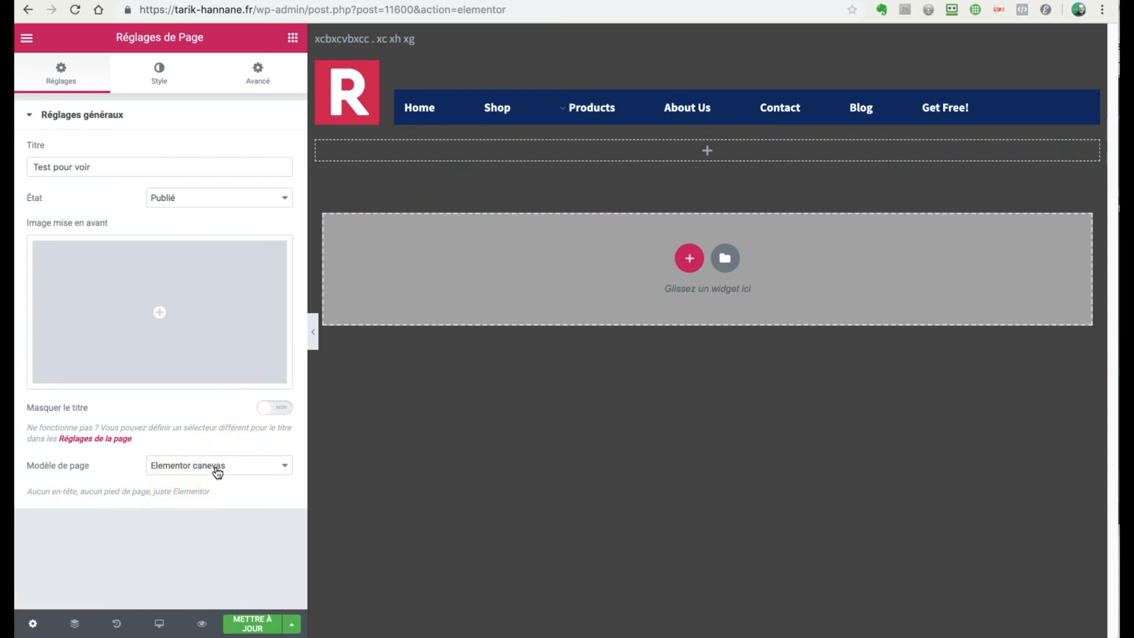
left_click(118, 561)
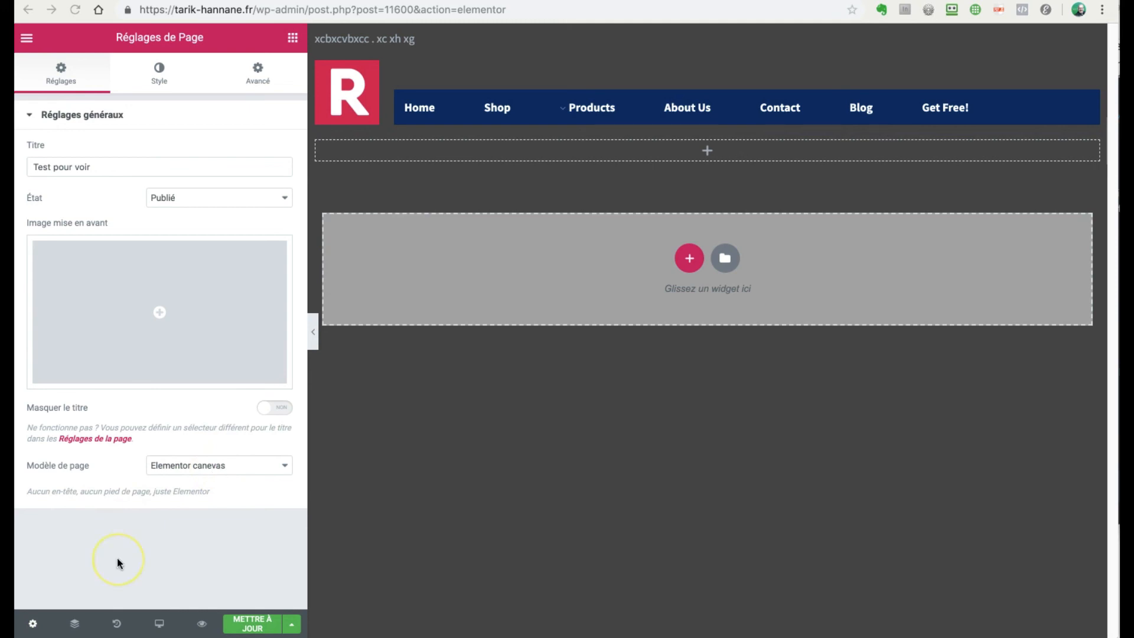
left_click(55, 607)
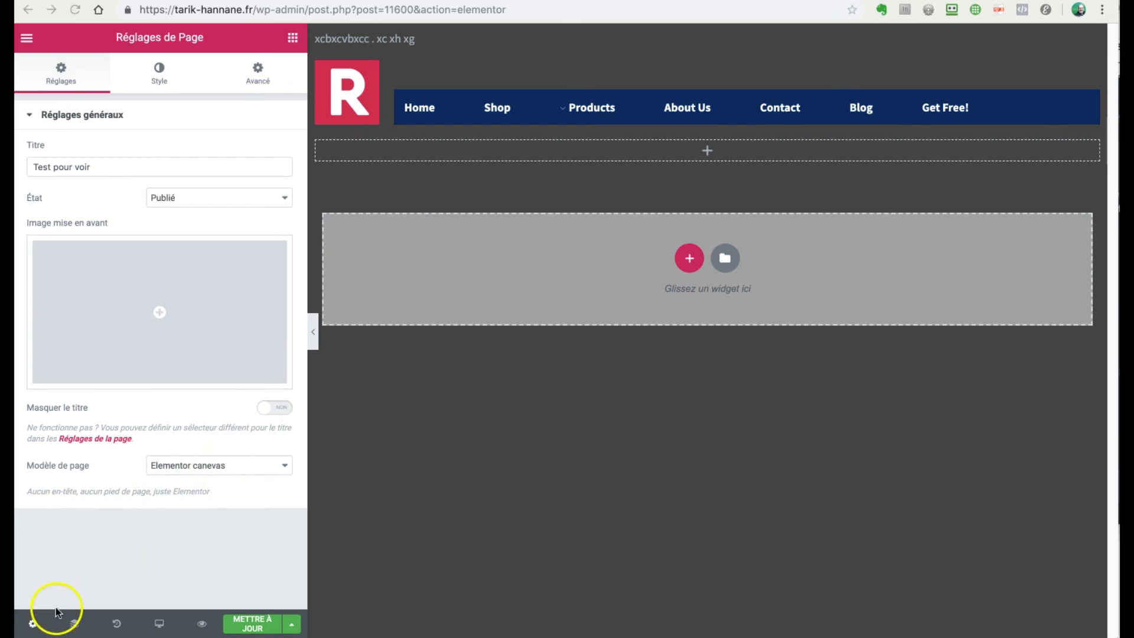